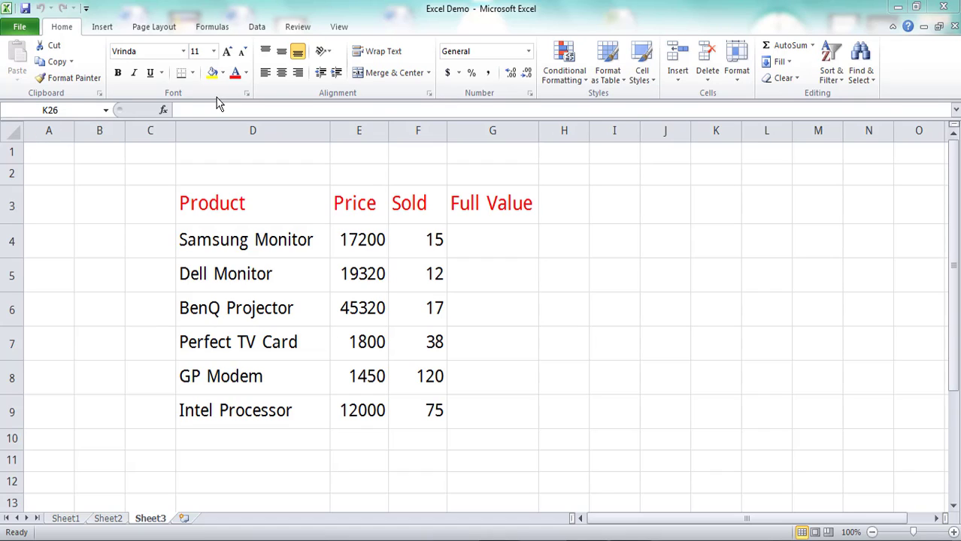
Select cell J4 from the Formulas tab and bring up Insert Function for a new formula
{"action": "left_click", "coordinate": [220, 27]}
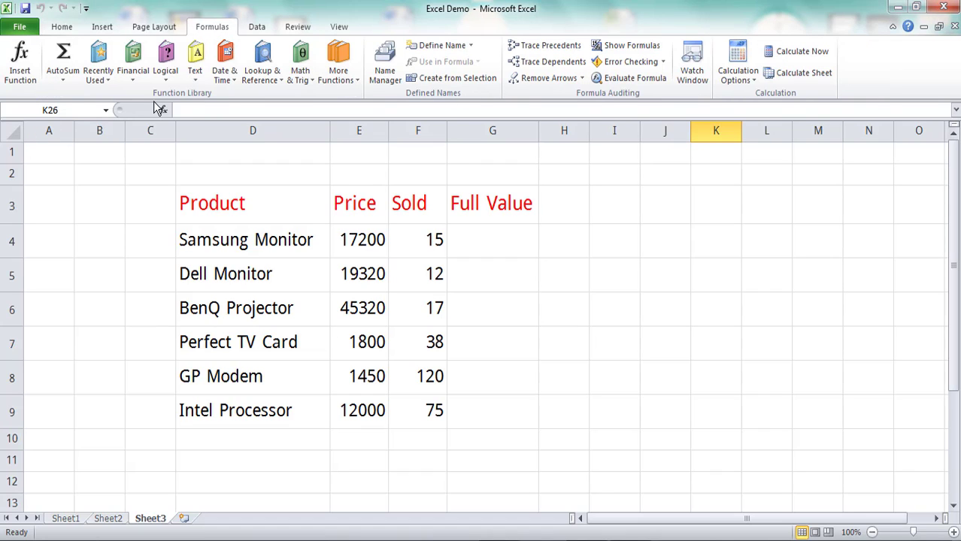
{"action": "left_click", "coordinate": [591, 251]}
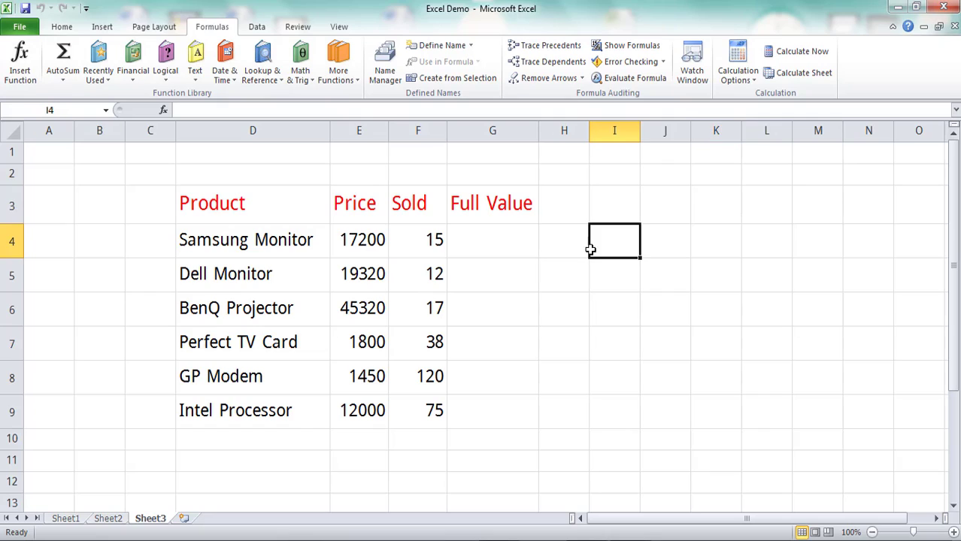
{"action": "left_click", "coordinate": [668, 245]}
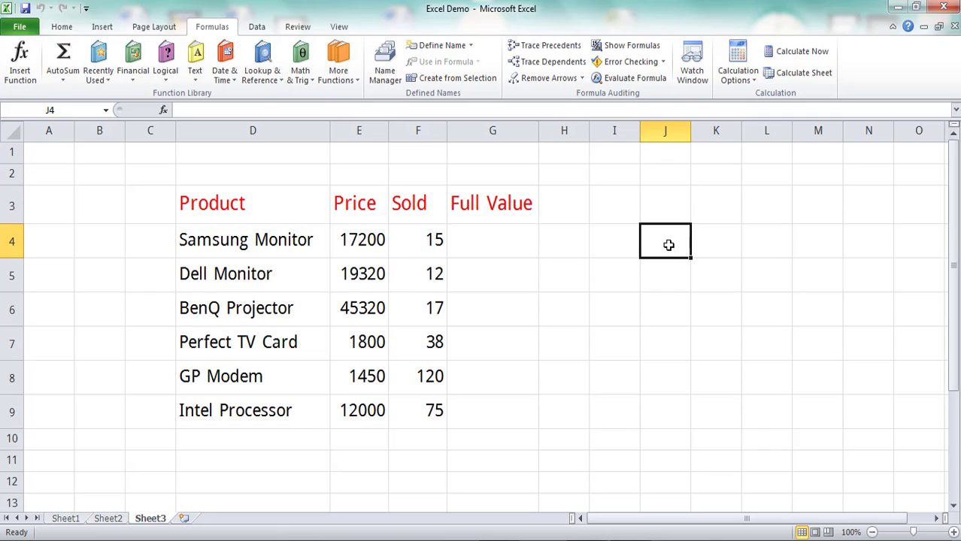
{"action": "left_click", "coordinate": [34, 66]}
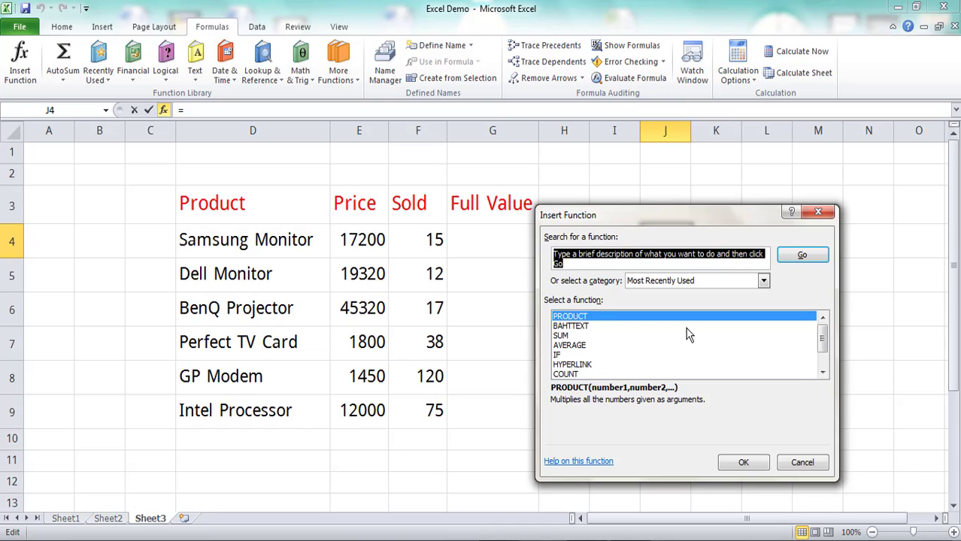
Search functions for 'product' and choose PRODUCT, opening its arguments with E4:I4 proposed
{"action": "left_click", "coordinate": [575, 328]}
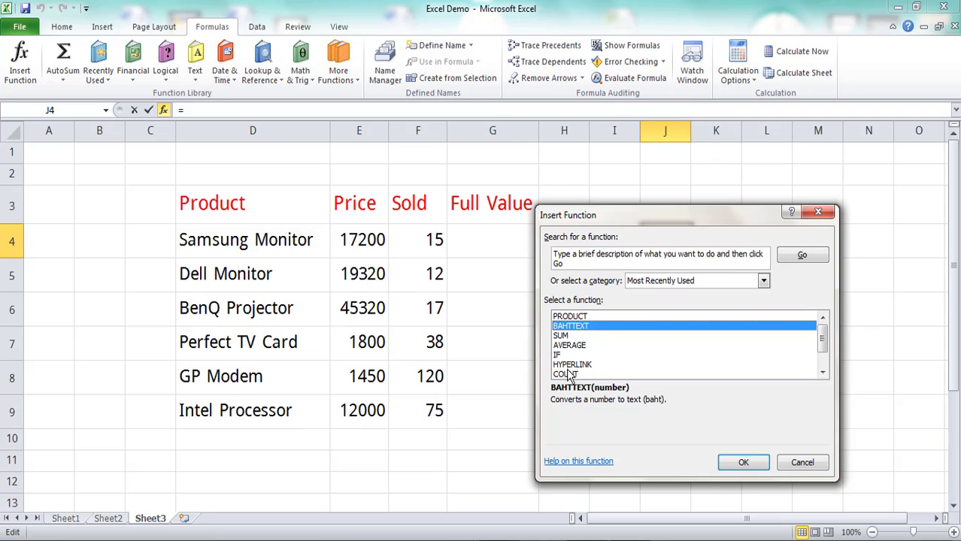
{"action": "left_click", "coordinate": [577, 317]}
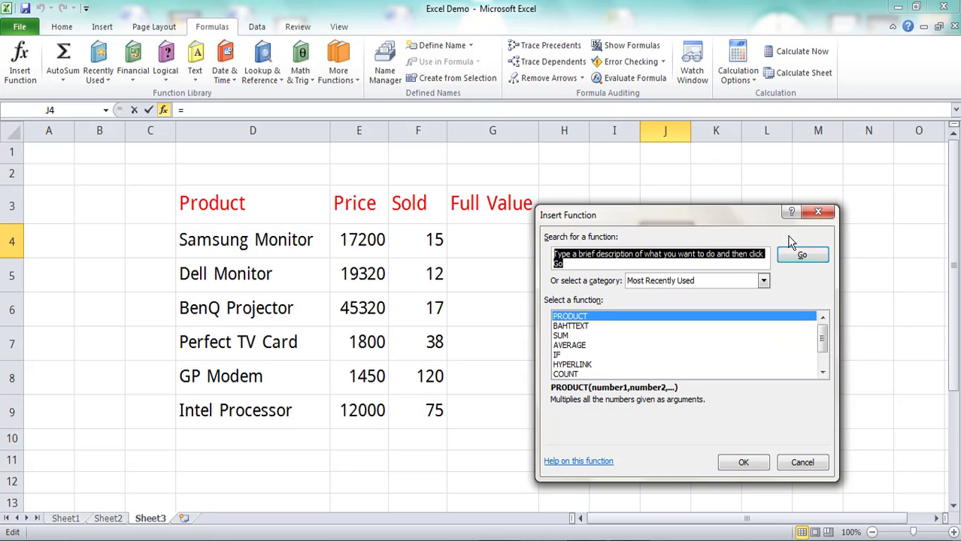
{"action": "left_click", "coordinate": [819, 211]}
{"action": "left_click", "coordinate": [24, 64]}
{"action": "key", "text": "BackSpace"}
{"action": "type", "text": "product"}
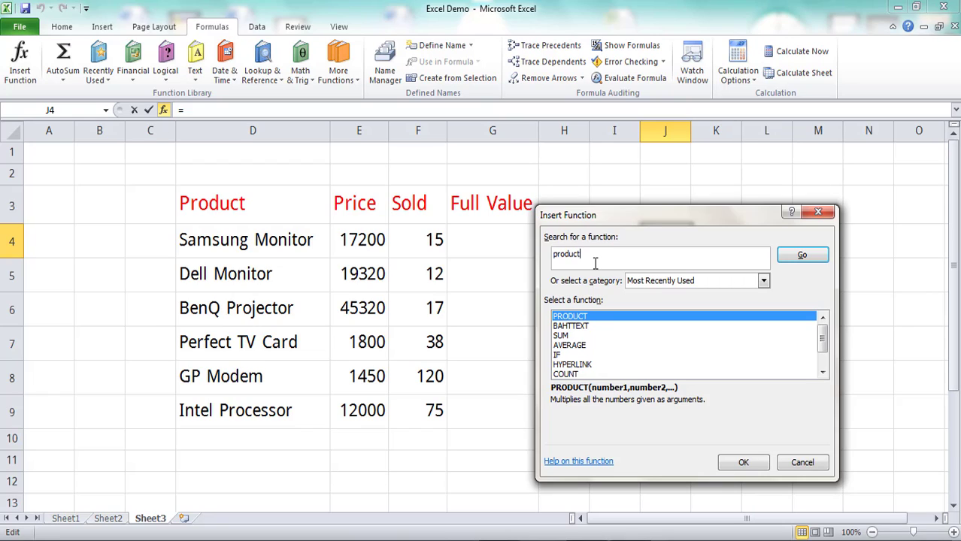
{"action": "left_click", "coordinate": [802, 256]}
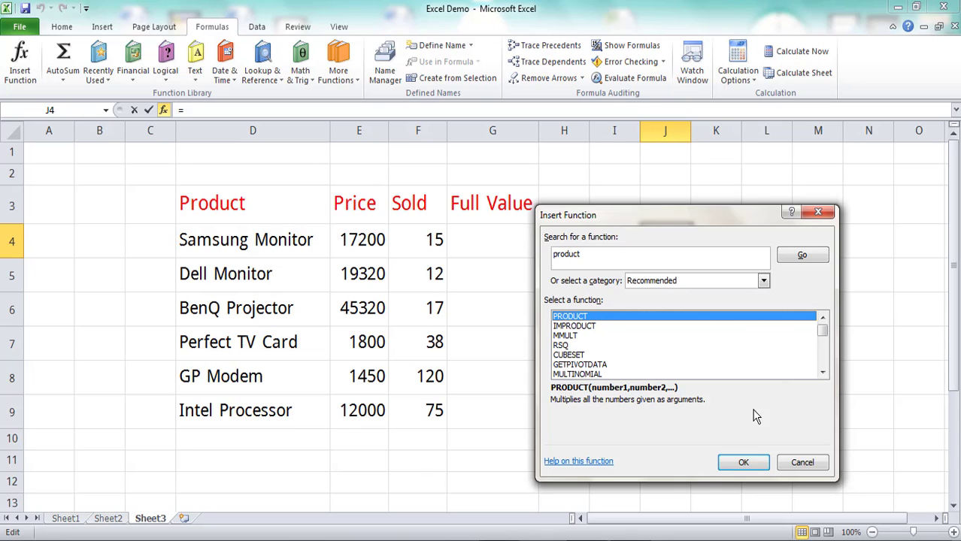
{"action": "left_click", "coordinate": [745, 462]}
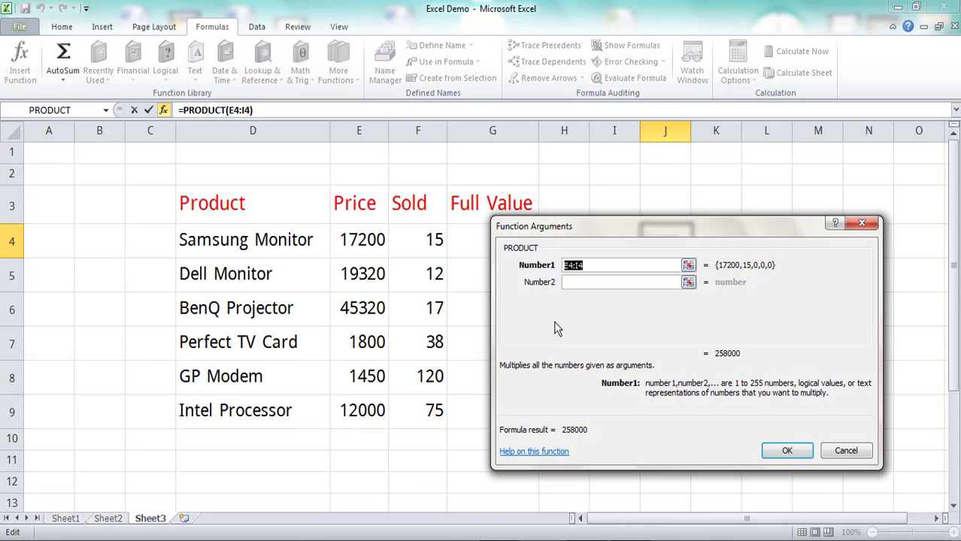
Replace the suggested E4:I4 with E4 and F4 so J4 holds =PRODUCT(E4,F4), giving 258000
{"action": "left_click_drag", "start_coordinate": [654, 229], "coordinate": [510, 295]}
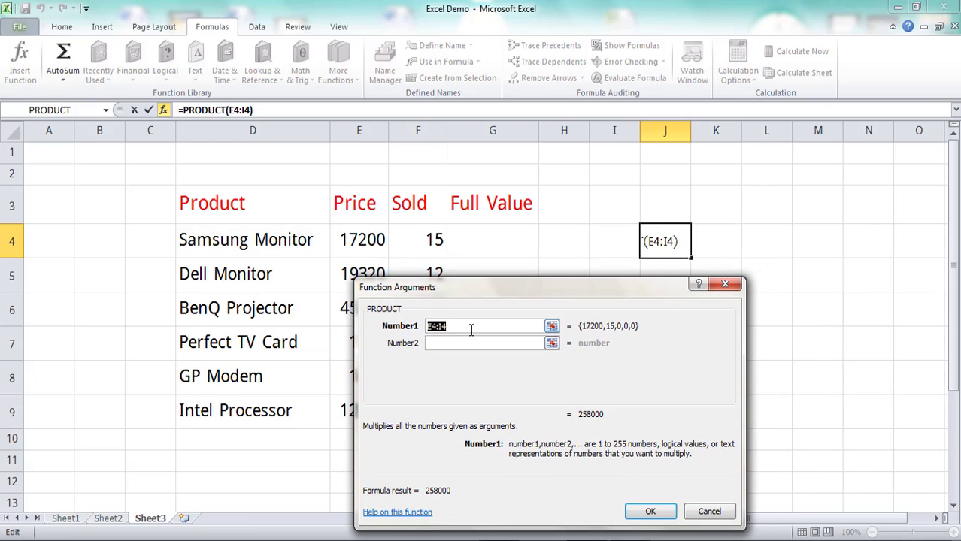
{"action": "key", "text": "BackSpace"}
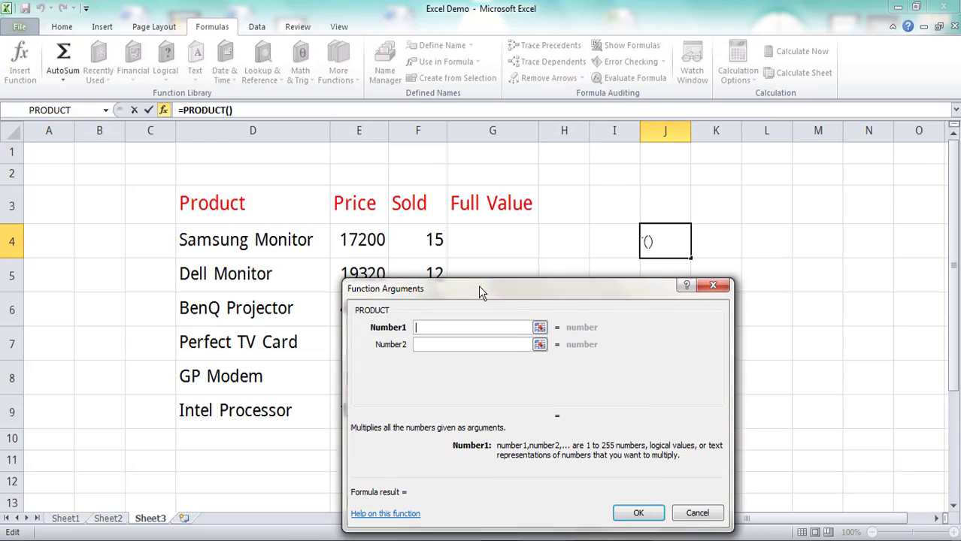
{"action": "left_click_drag", "start_coordinate": [493, 288], "coordinate": [461, 295]}
{"action": "left_click", "coordinate": [376, 251]}
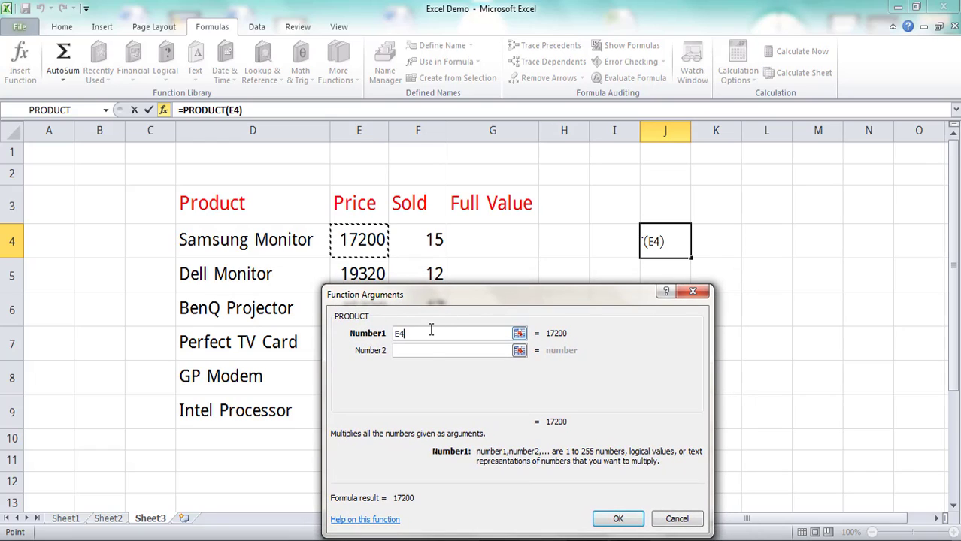
{"action": "left_click", "coordinate": [411, 351]}
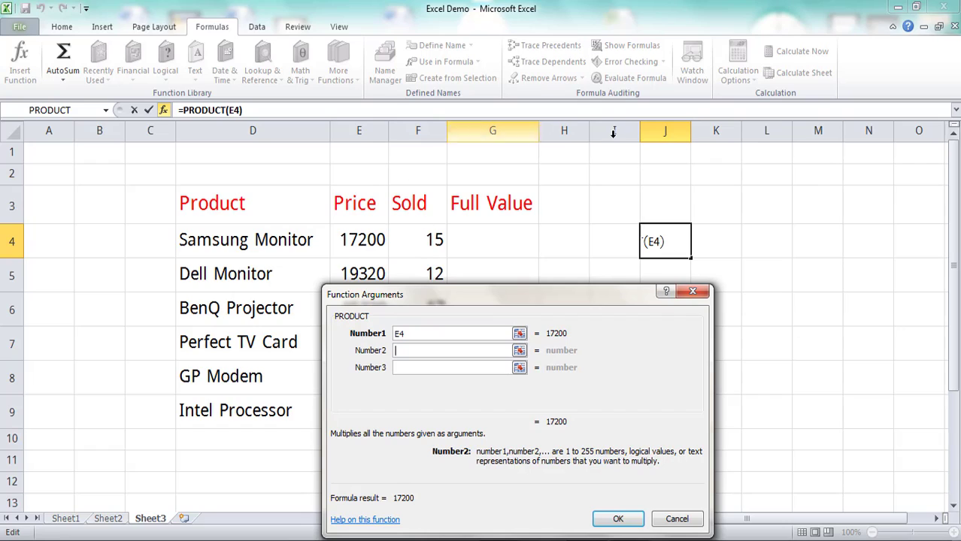
{"action": "left_click", "coordinate": [431, 248]}
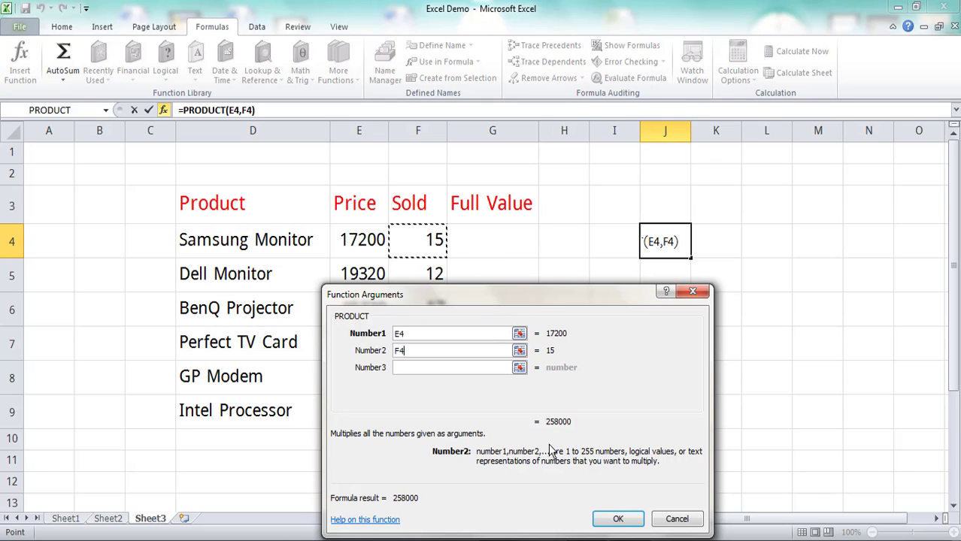
{"action": "left_click", "coordinate": [619, 519]}
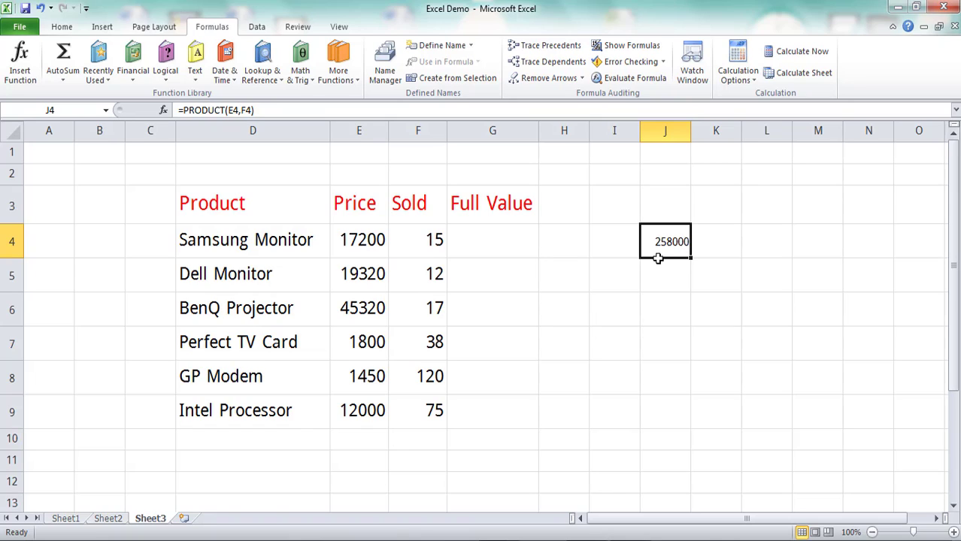
Enter =E4*F4 in G4 for the Samsung Monitor's Full Value of 258000
{"action": "left_click", "coordinate": [666, 273]}
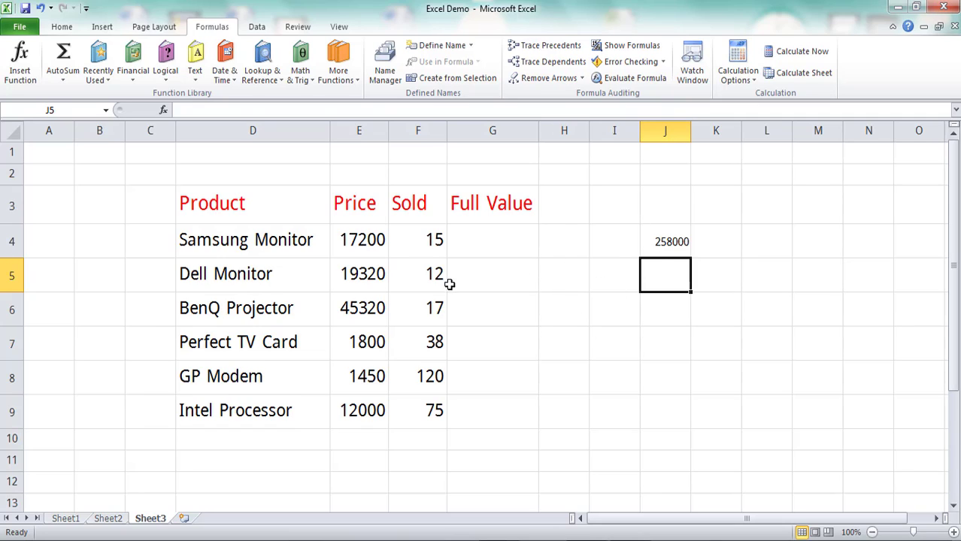
{"action": "left_click", "coordinate": [475, 246]}
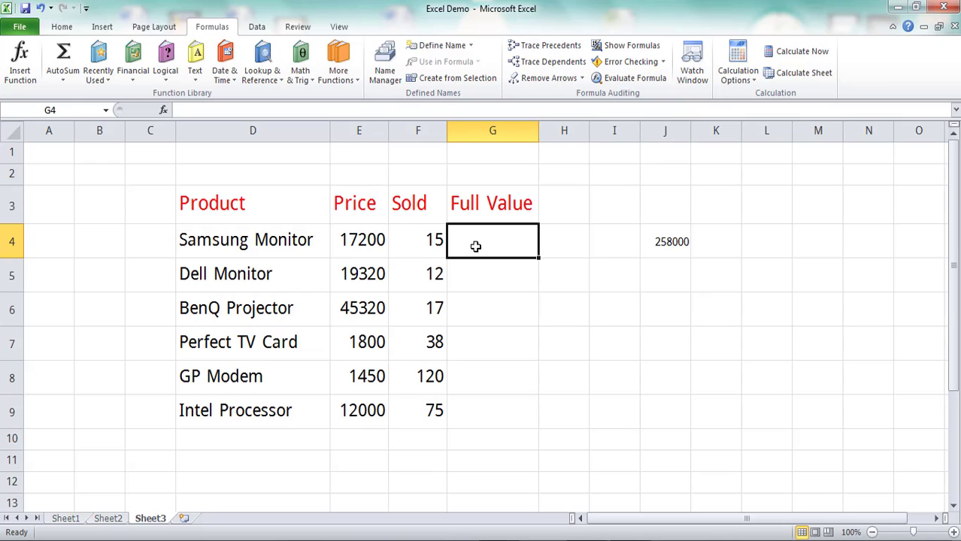
{"action": "type", "text": "="}
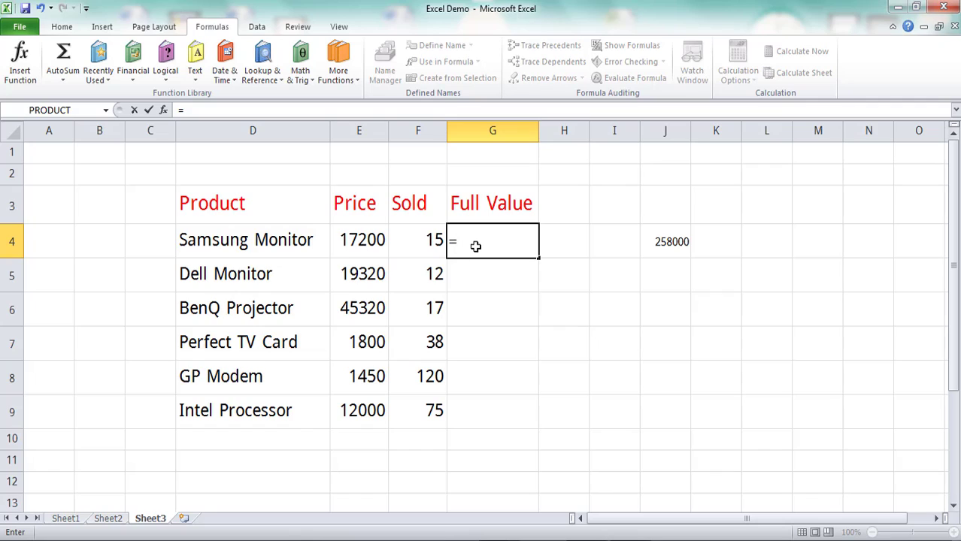
{"action": "left_click", "coordinate": [380, 241]}
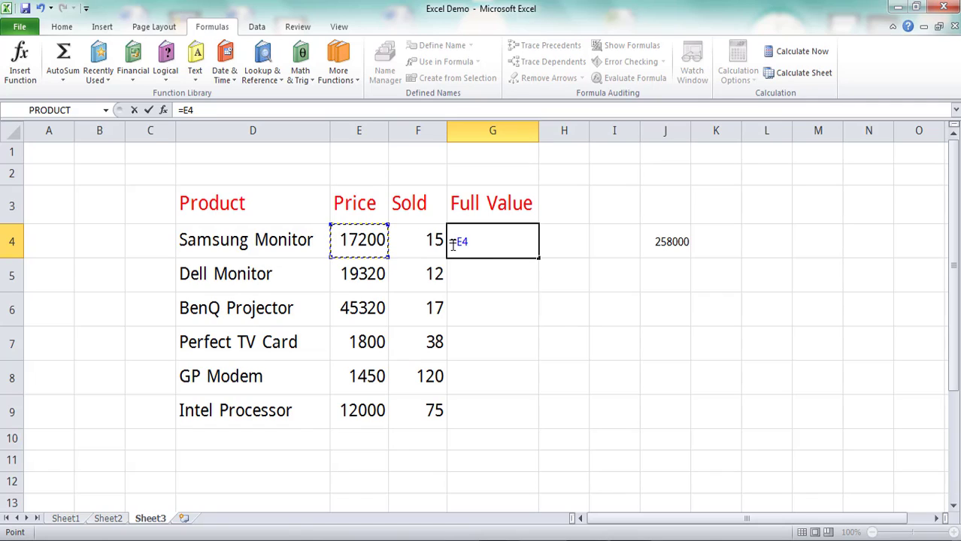
{"action": "type", "text": "*"}
{"action": "left_click", "coordinate": [429, 250]}
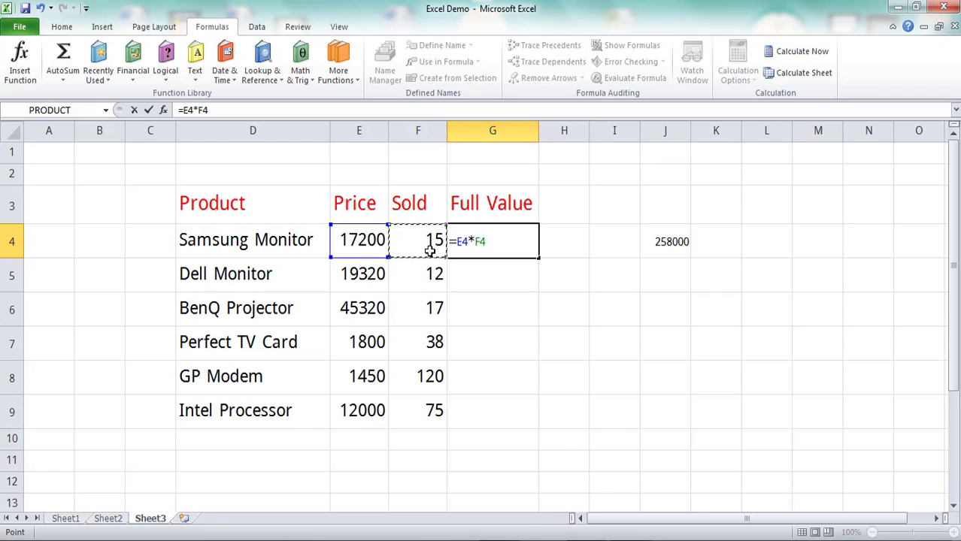
{"action": "key", "text": "Return"}
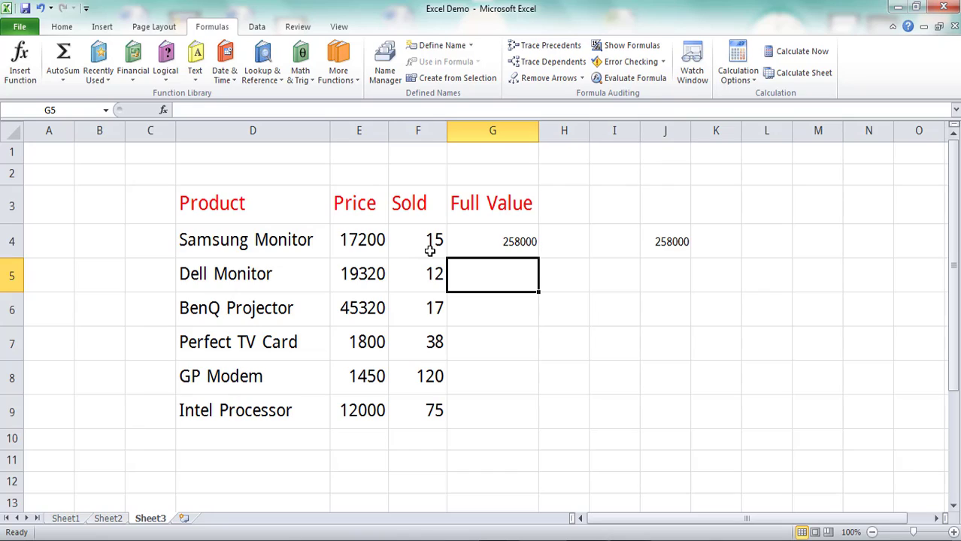
Enter =product(E5,F5) in G5, giving the Dell Monitor a Full Value of 231840
{"action": "left_click", "coordinate": [508, 245]}
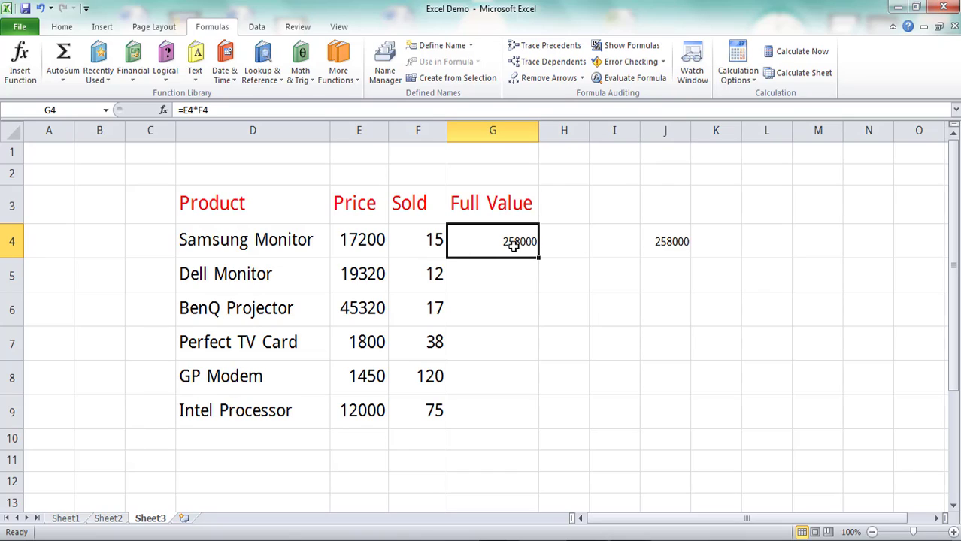
{"action": "left_click", "coordinate": [509, 275]}
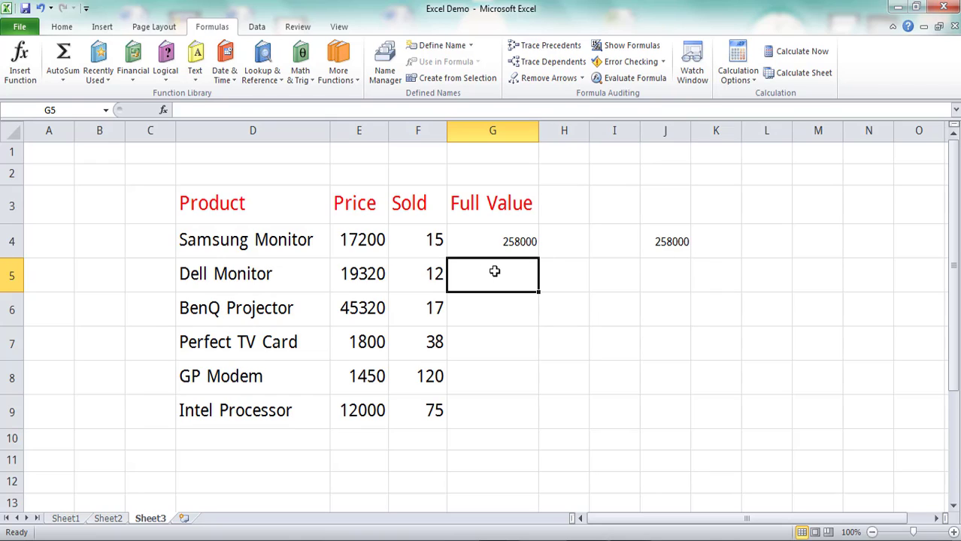
{"action": "type", "text": "=pro"}
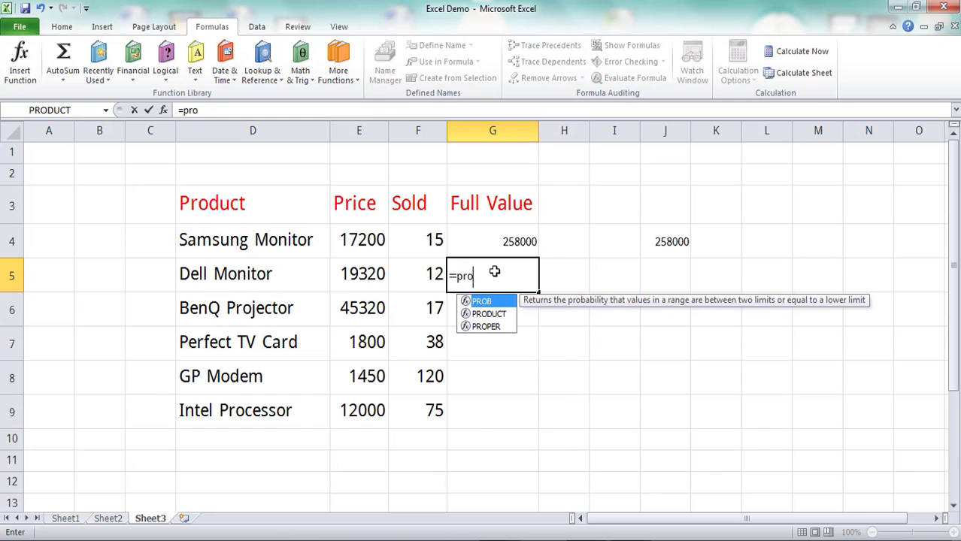
{"action": "type", "text": "duc"}
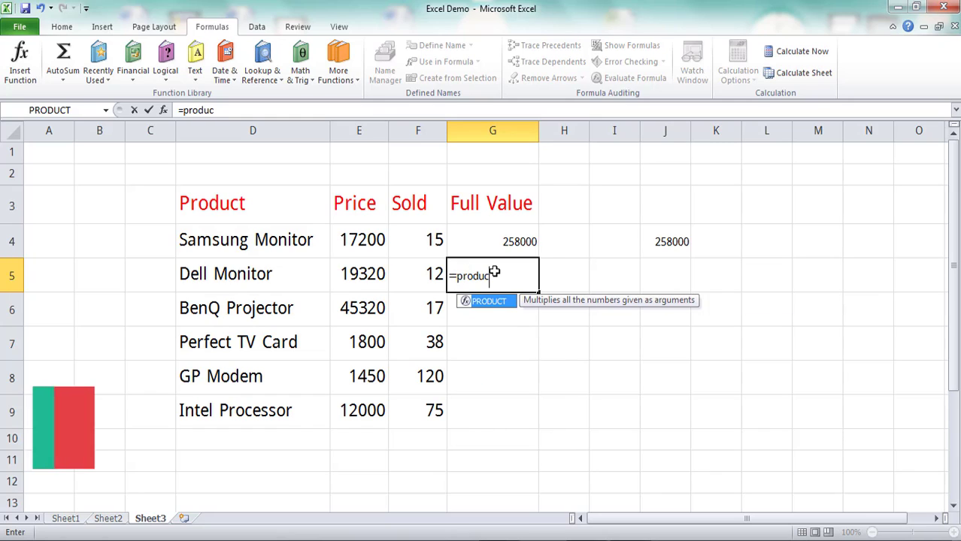
{"action": "type", "text": "t"}
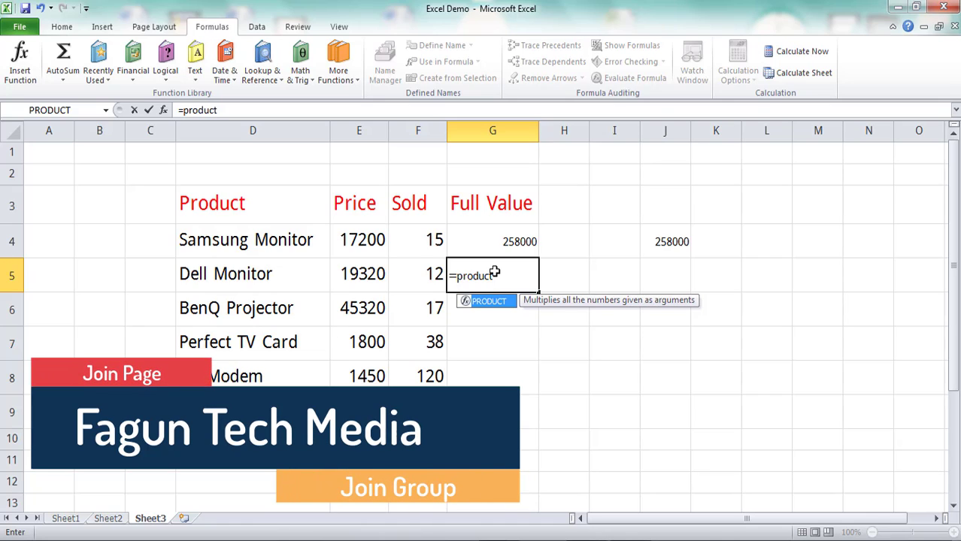
{"action": "type", "text": "("}
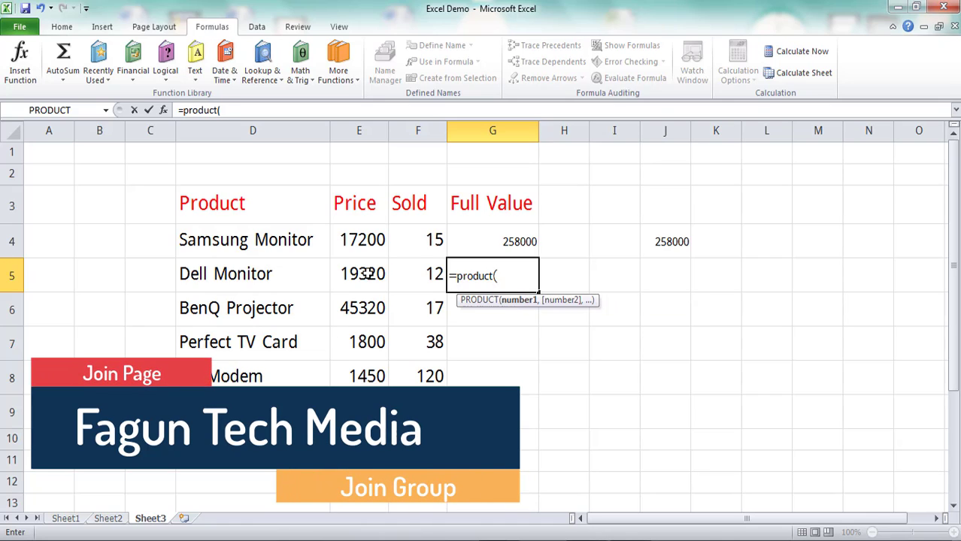
{"action": "left_click", "coordinate": [364, 274]}
{"action": "type", "text": "*"}
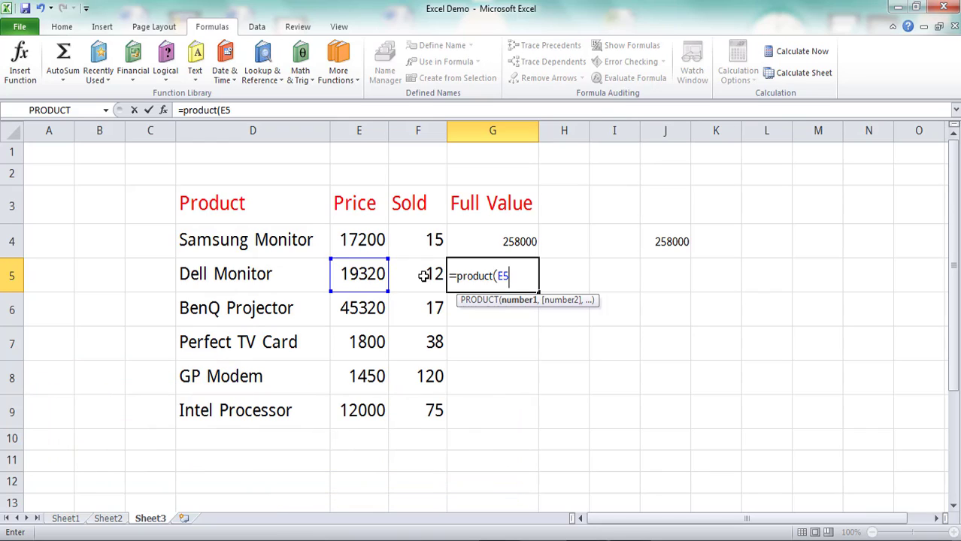
{"action": "type", "text": ","}
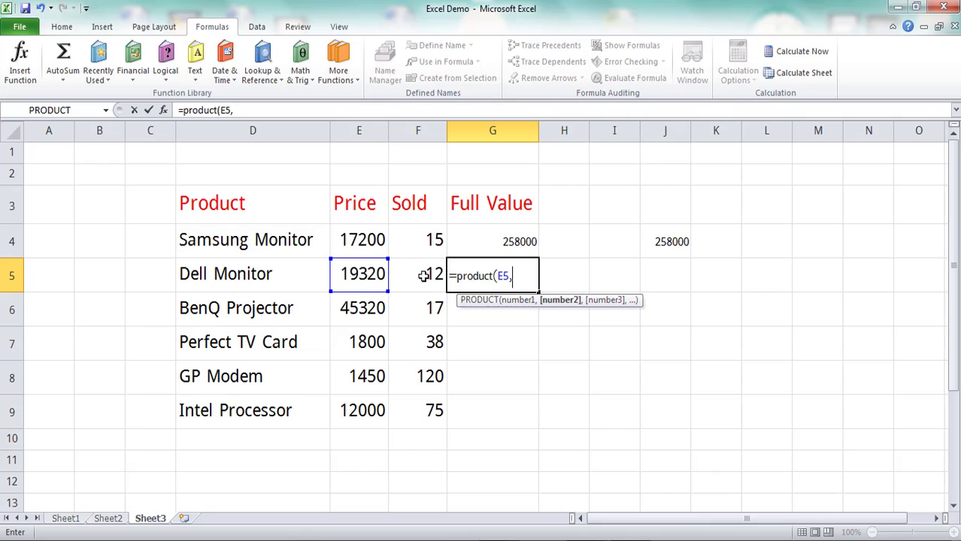
{"action": "left_click", "coordinate": [439, 275]}
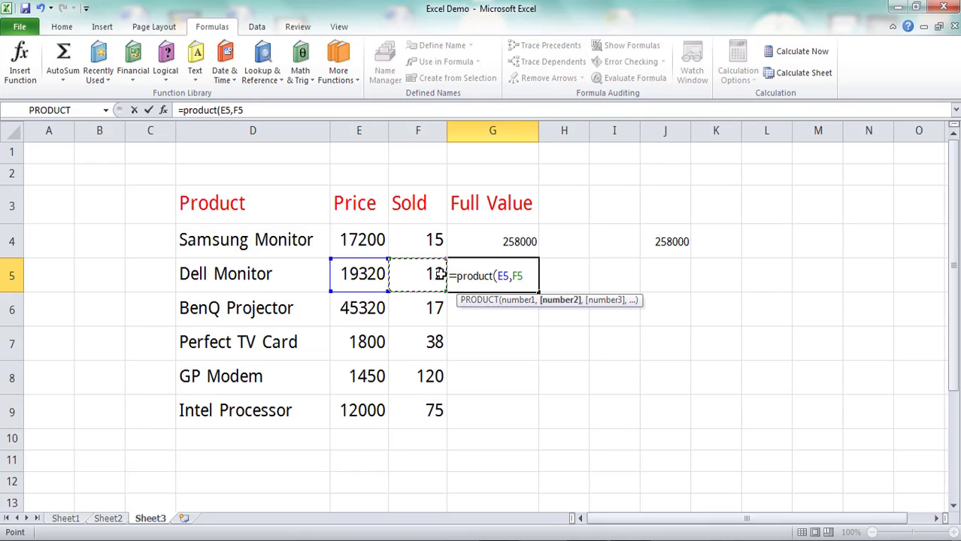
{"action": "type", "text": ")"}
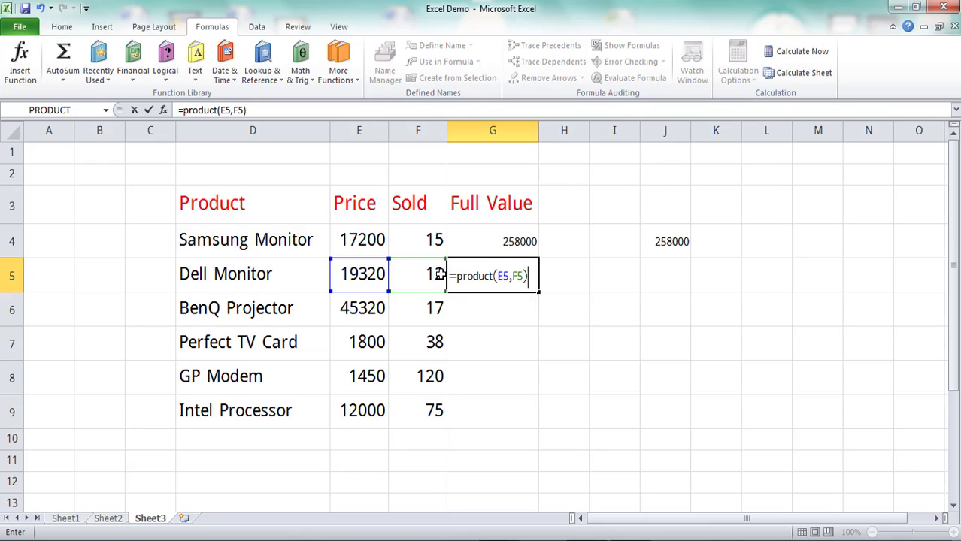
{"action": "key", "text": "Return"}
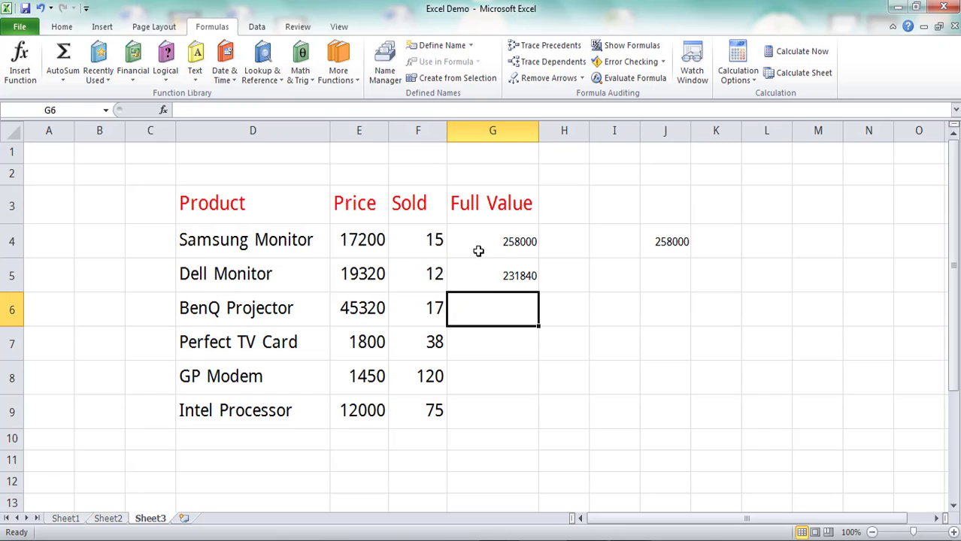
{"action": "left_click", "coordinate": [518, 277]}
{"action": "left_click", "coordinate": [515, 248]}
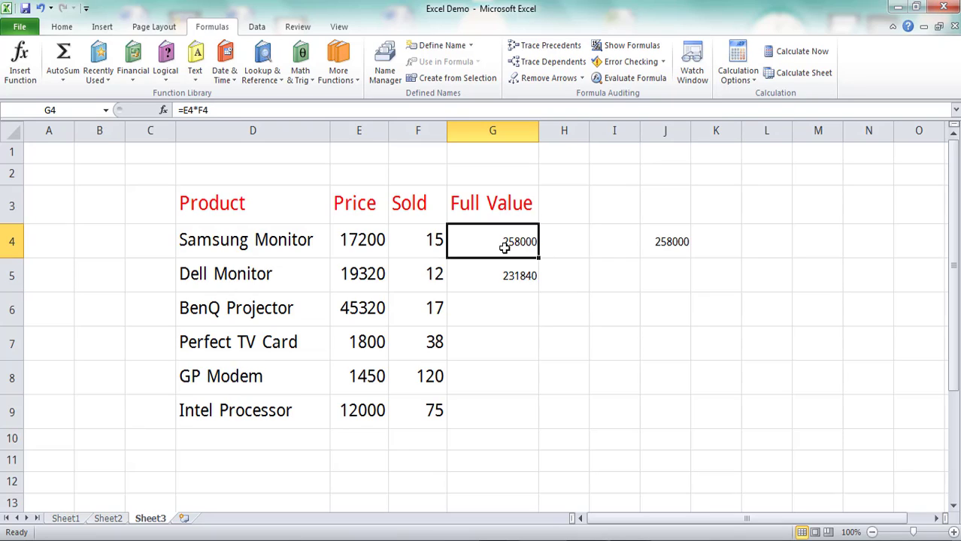
{"action": "left_click", "coordinate": [508, 270]}
{"action": "left_click", "coordinate": [507, 239]}
{"action": "left_click", "coordinate": [510, 276]}
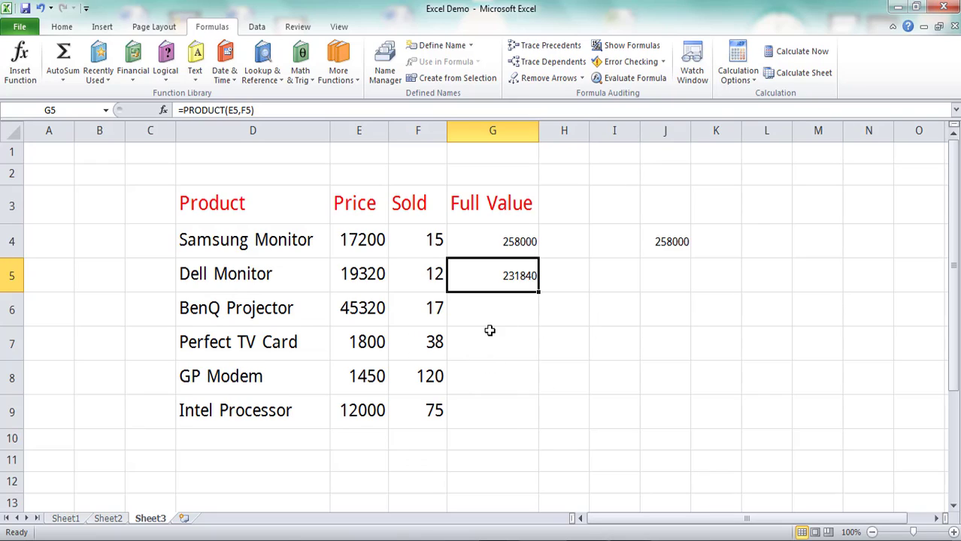
{"action": "right_click", "coordinate": [511, 276]}
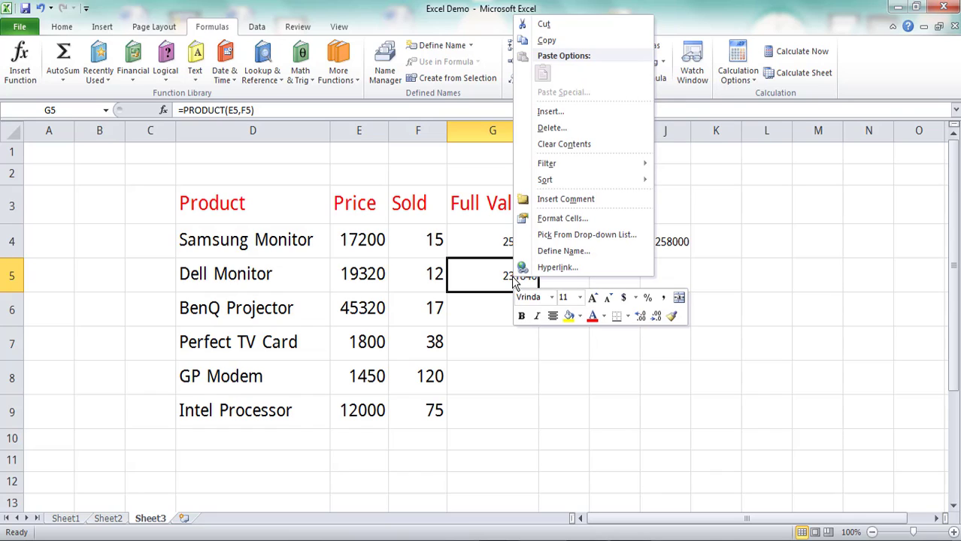
{"action": "left_click", "coordinate": [511, 243]}
{"action": "right_click", "coordinate": [518, 286]}
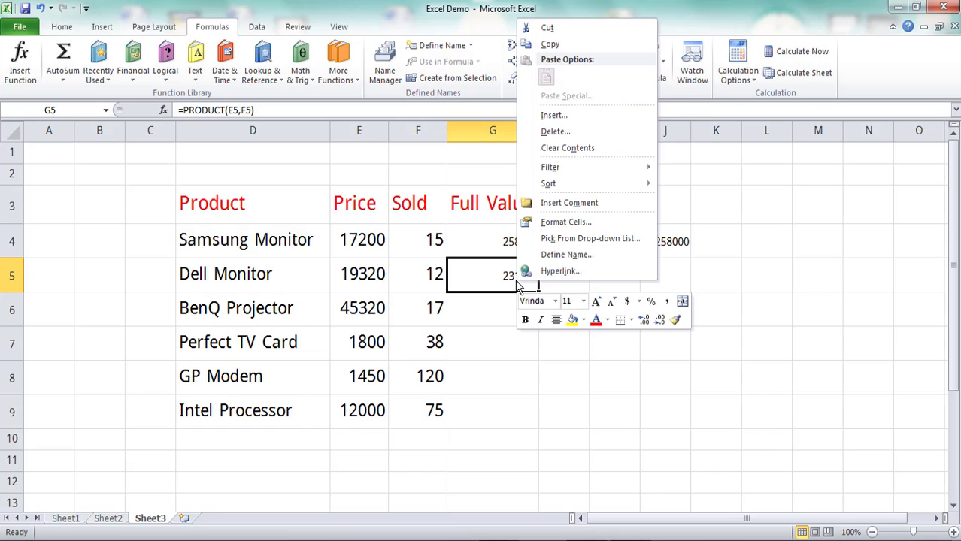
{"action": "left_click", "coordinate": [548, 45]}
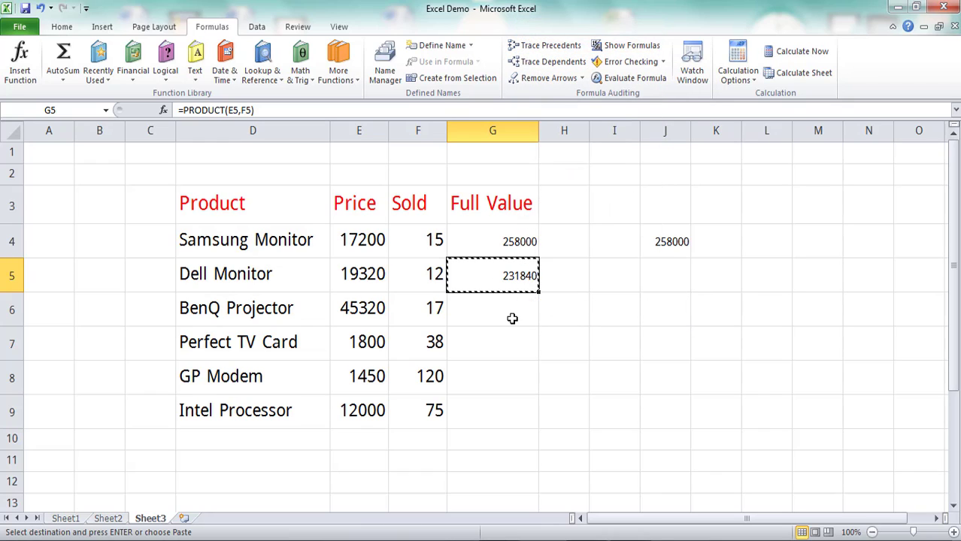
{"action": "left_click_drag", "start_coordinate": [540, 292], "coordinate": [533, 406]}
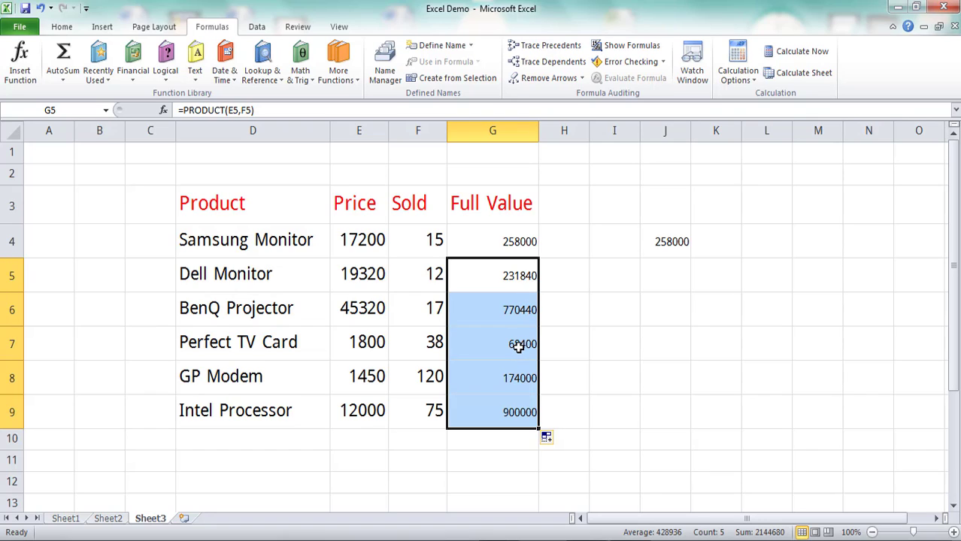
{"action": "key", "text": "ctrl+z"}
Copy G5's formula into G6:G9, producing 770440, 68400, 174000 and 900000
{"action": "left_click", "coordinate": [525, 322]}
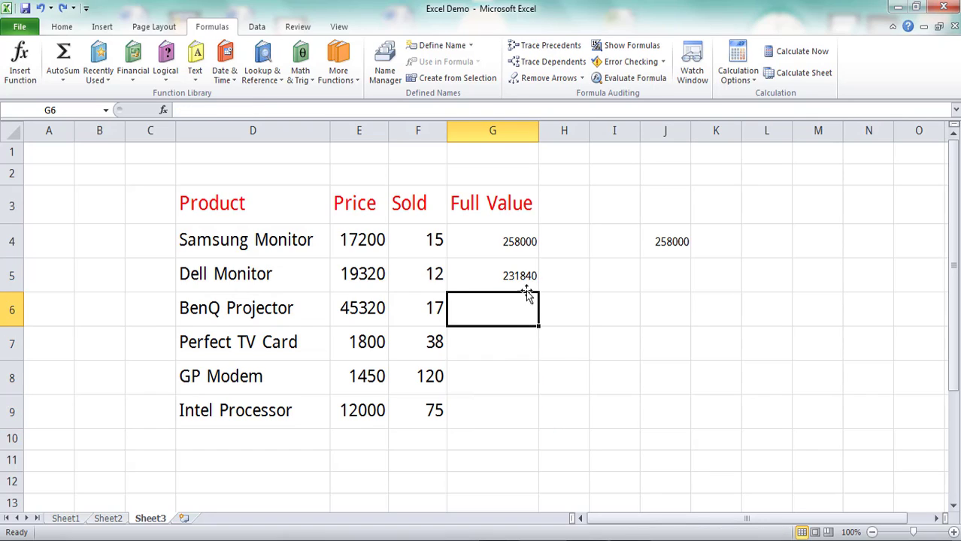
{"action": "left_click", "coordinate": [526, 277]}
{"action": "right_click", "coordinate": [526, 278]}
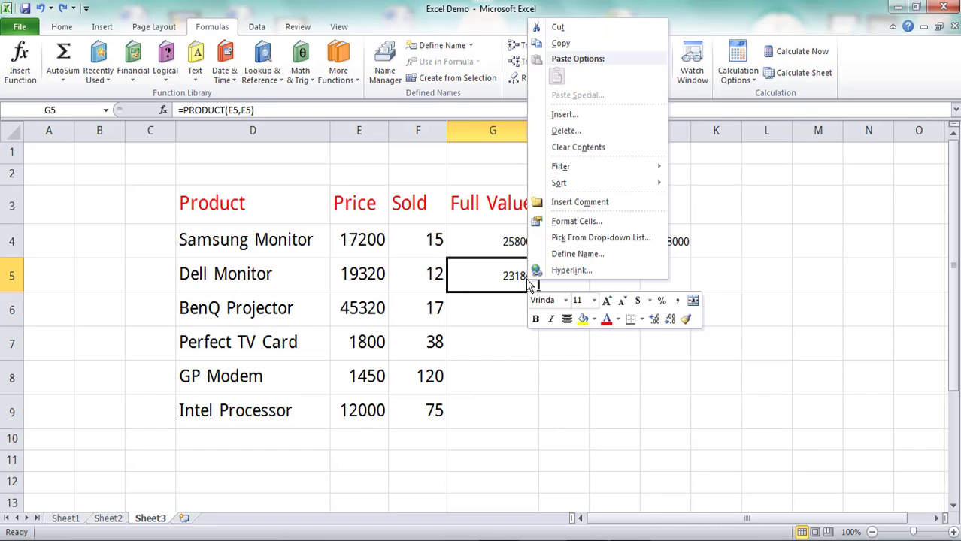
{"action": "left_click", "coordinate": [558, 43]}
{"action": "left_click_drag", "start_coordinate": [464, 303], "coordinate": [498, 406]}
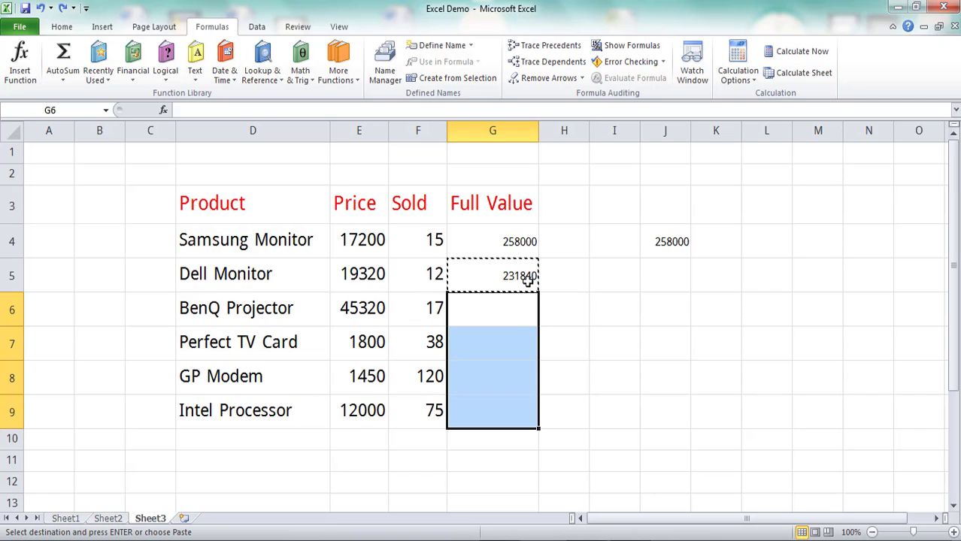
{"action": "right_click", "coordinate": [509, 329]}
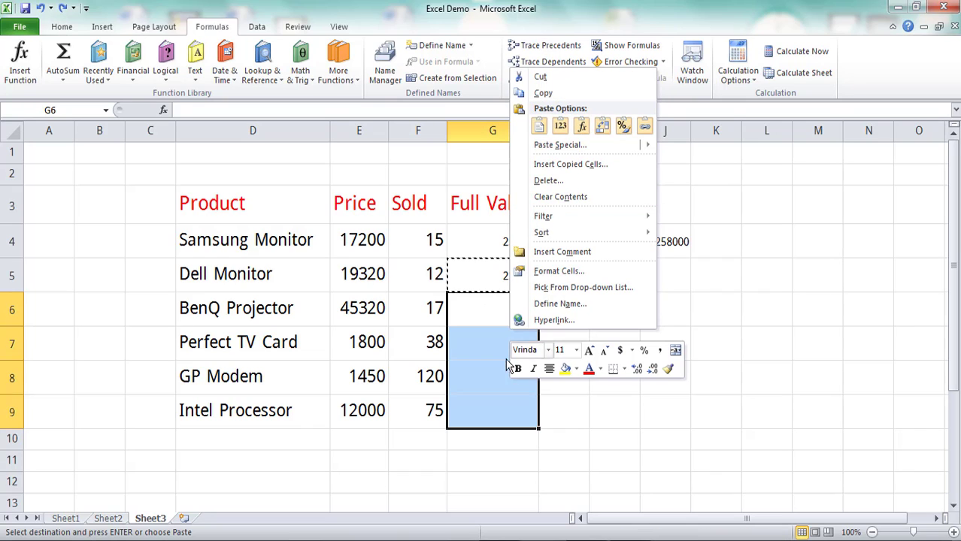
{"action": "left_click", "coordinate": [538, 126]}
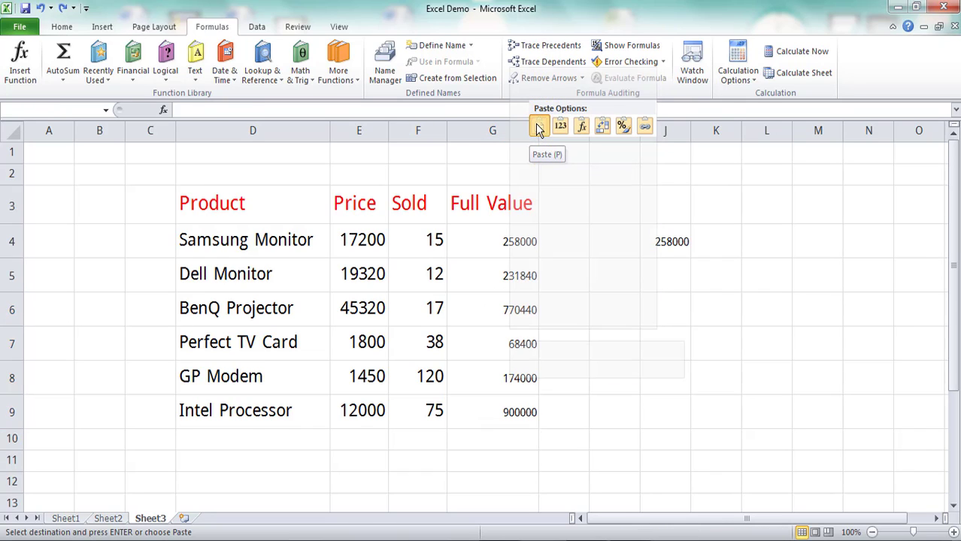
{"action": "left_click", "coordinate": [586, 415]}
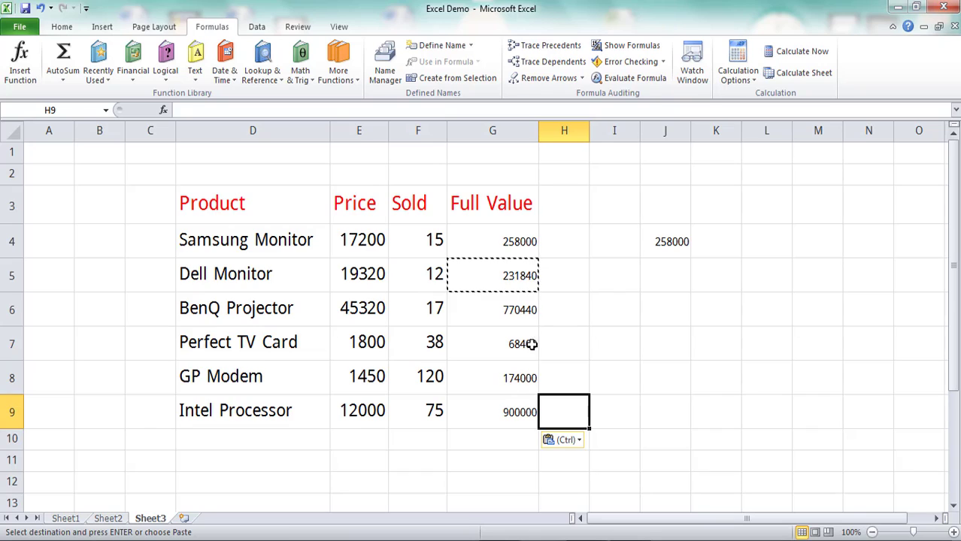
{"action": "left_click", "coordinate": [579, 305]}
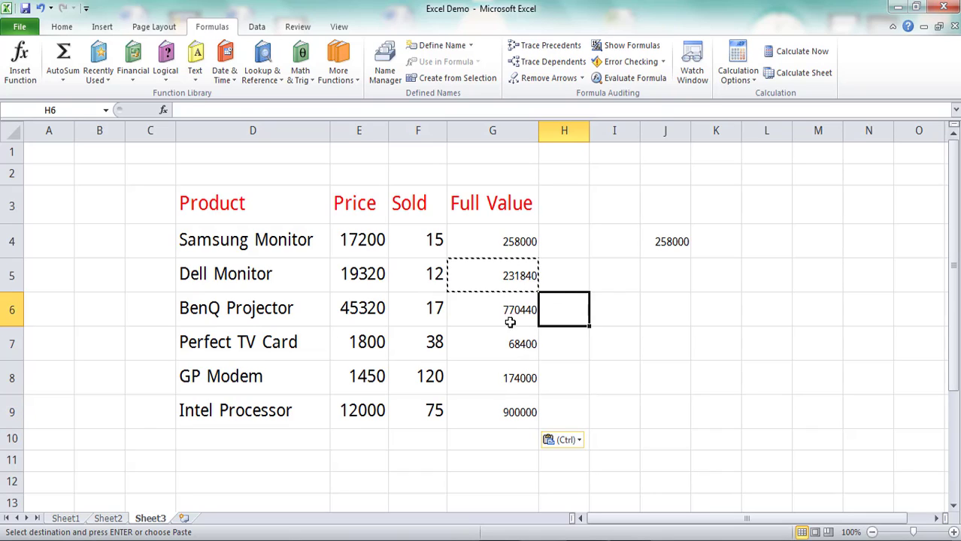
{"action": "left_click", "coordinate": [512, 277]}
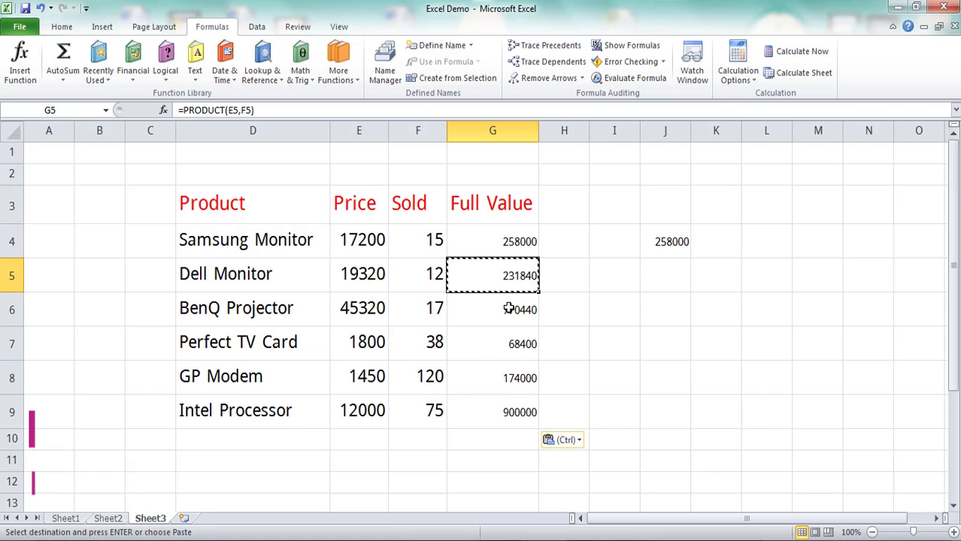
{"action": "left_click", "coordinate": [497, 414]}
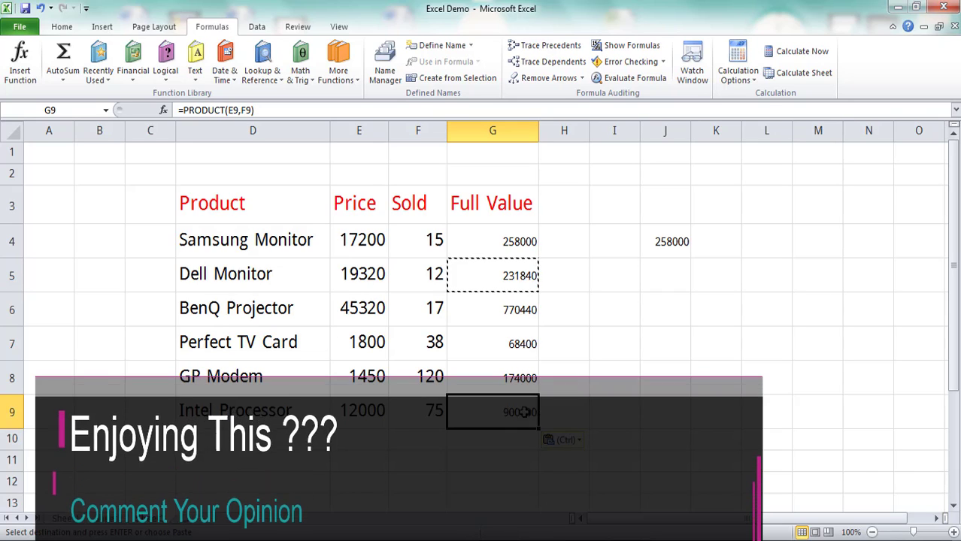
{"action": "key", "text": "ctrl+v"}
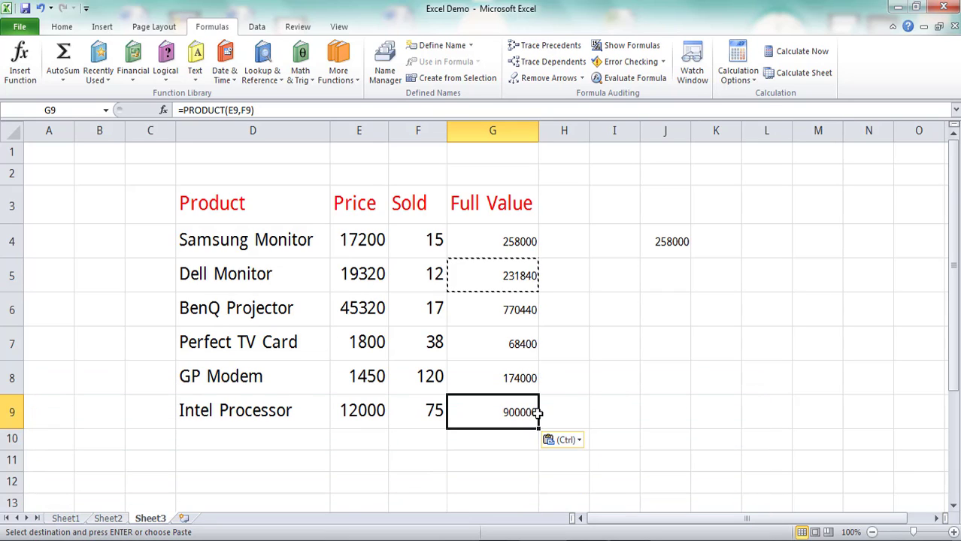
{"action": "left_click", "coordinate": [696, 412]}
{"action": "left_click", "coordinate": [527, 413]}
{"action": "left_click", "coordinate": [695, 418]}
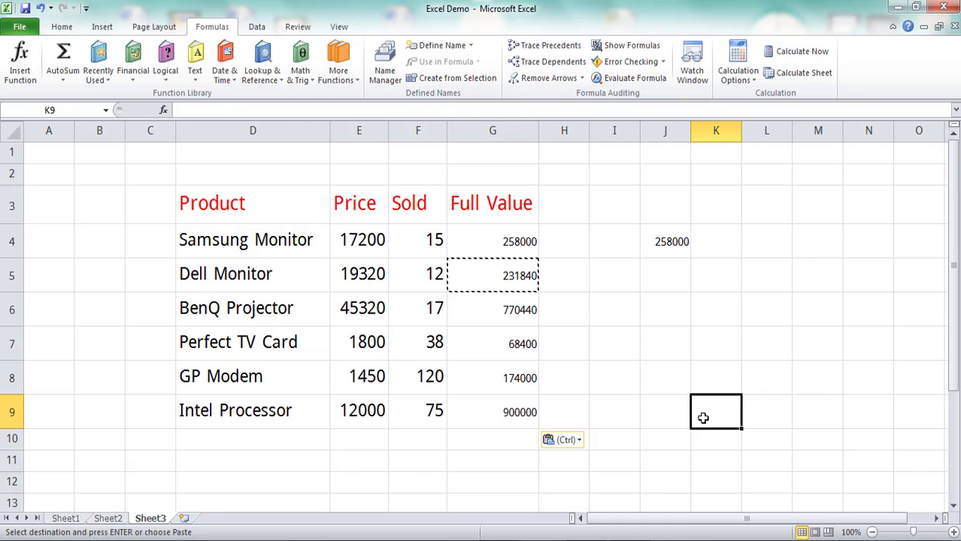
Insert =PRODUCT(E9,F9) into K9 via Insert Function, showing 900000 for the Intel Processor
{"action": "left_click", "coordinate": [20, 60]}
{"action": "left_click", "coordinate": [456, 377]}
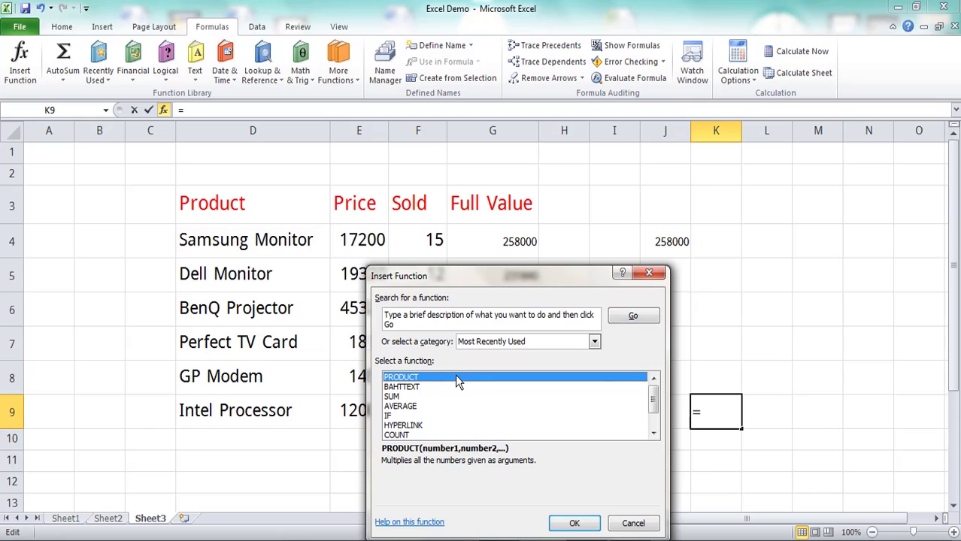
{"action": "double_click", "coordinate": [408, 377]}
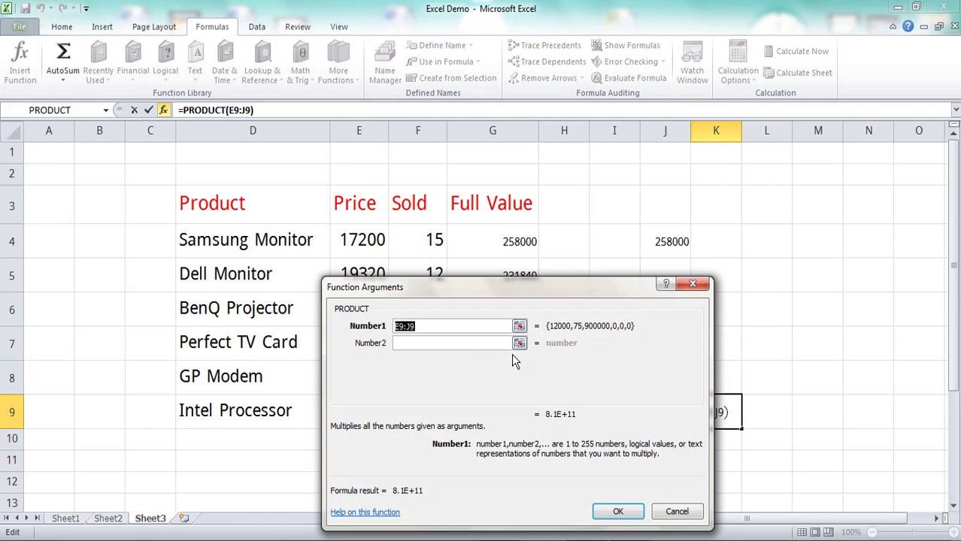
{"action": "left_click_drag", "start_coordinate": [485, 291], "coordinate": [676, 224]}
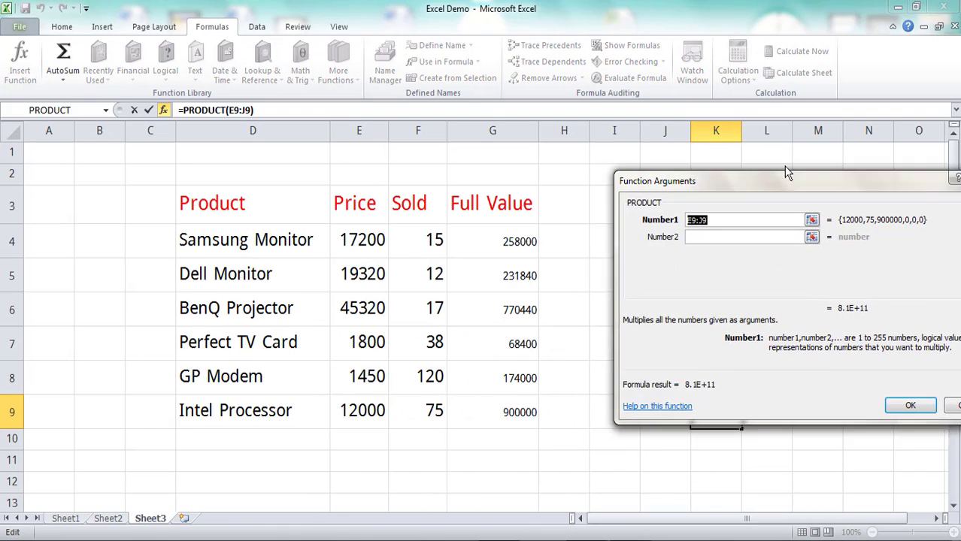
{"action": "left_click", "coordinate": [366, 414]}
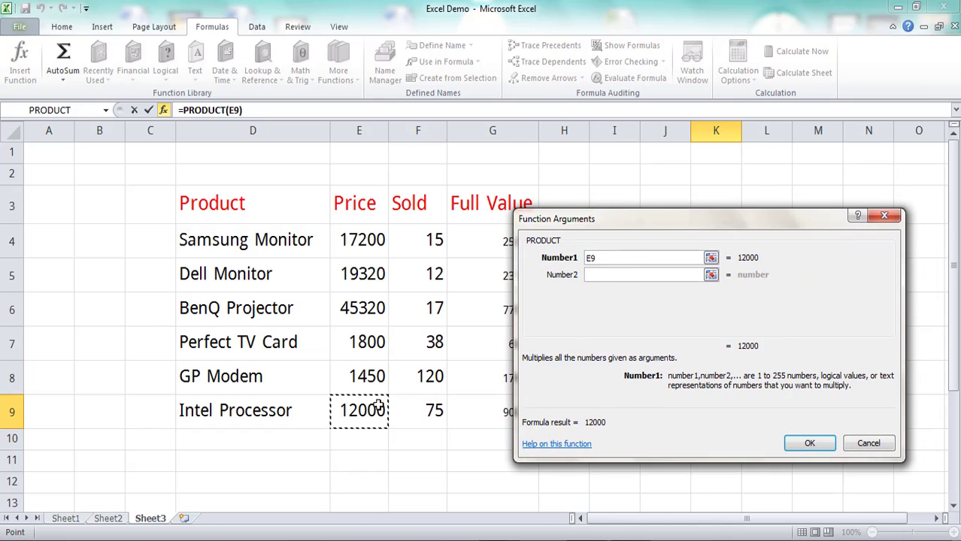
{"action": "left_click", "coordinate": [612, 275]}
{"action": "left_click", "coordinate": [427, 407]}
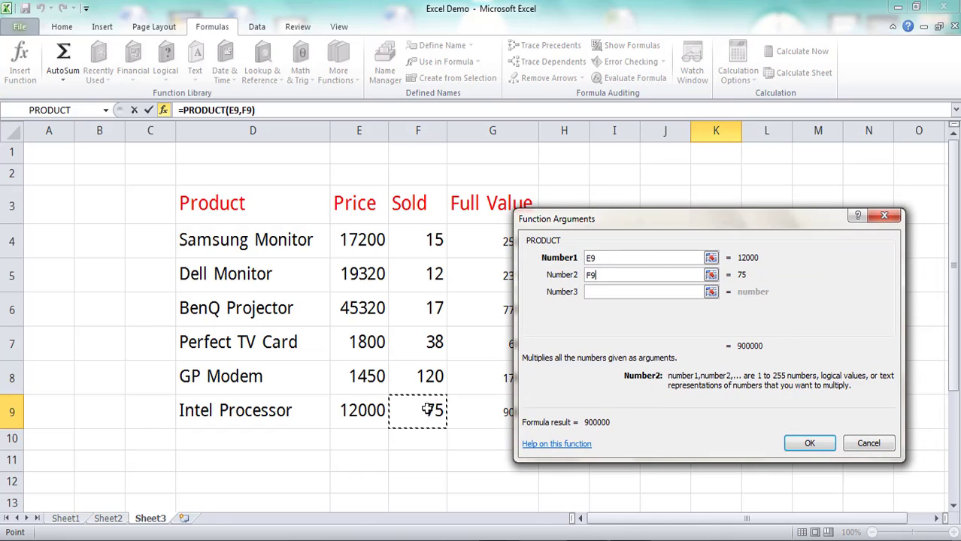
{"action": "left_click", "coordinate": [809, 444]}
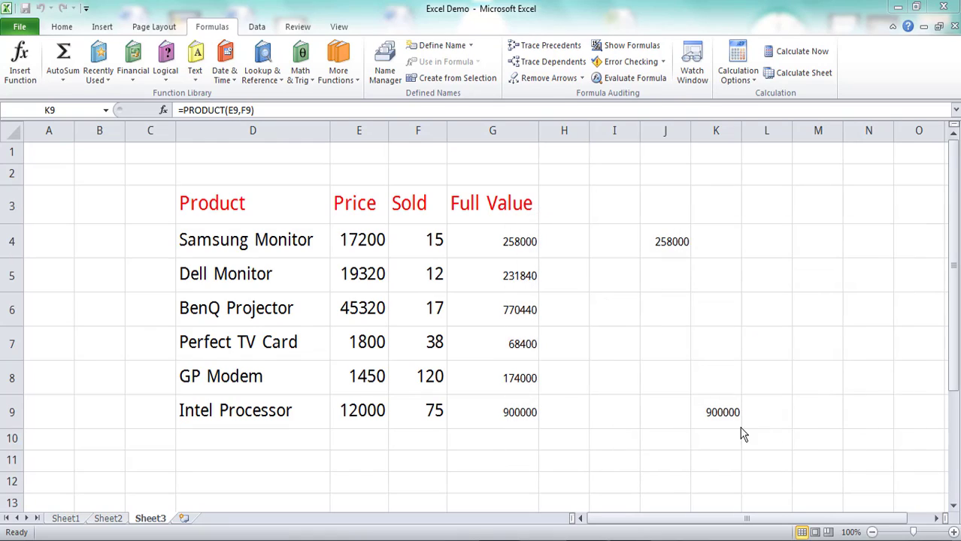